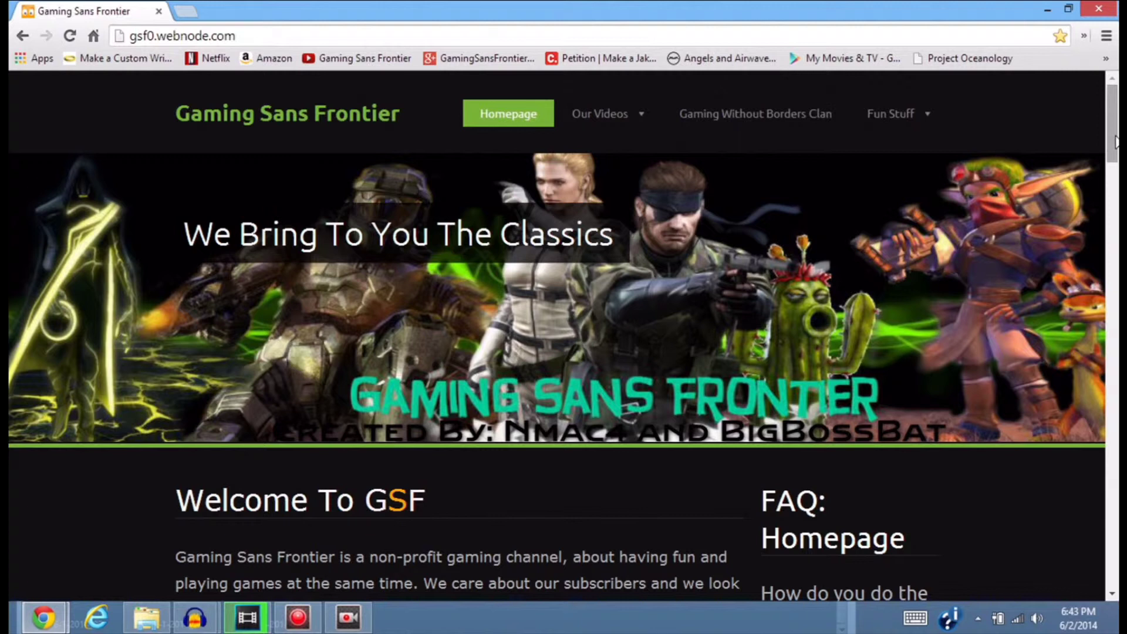
{"action": "left_click_drag", "start_coordinate": [1114, 136], "coordinate": [1090, 584]}
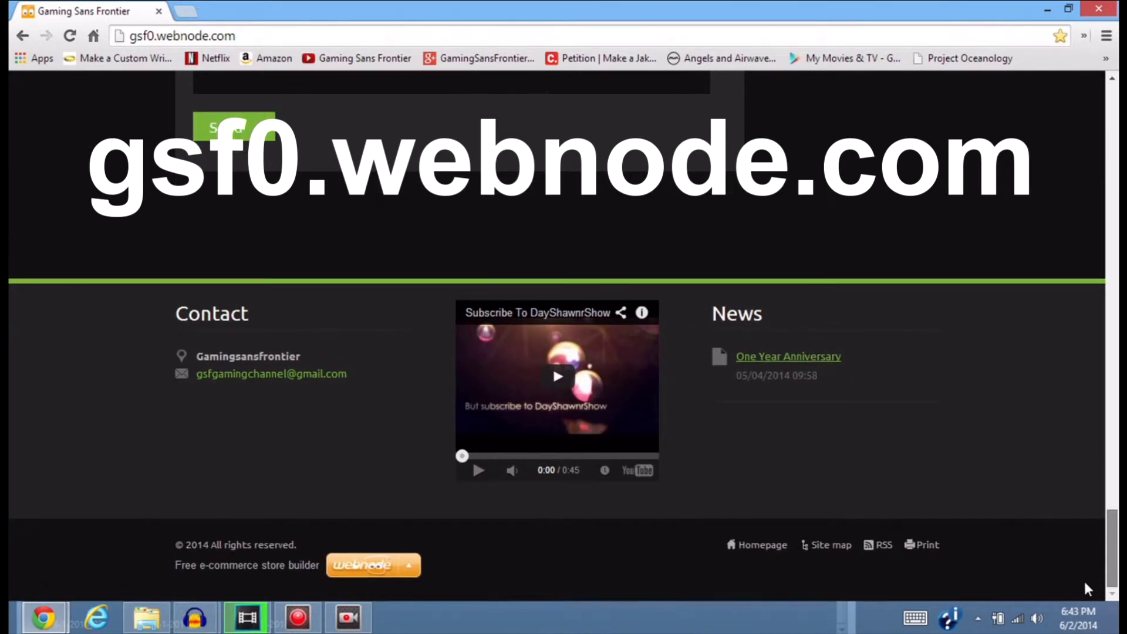
{"action": "left_click_drag", "start_coordinate": [1085, 578], "coordinate": [1076, 89]}
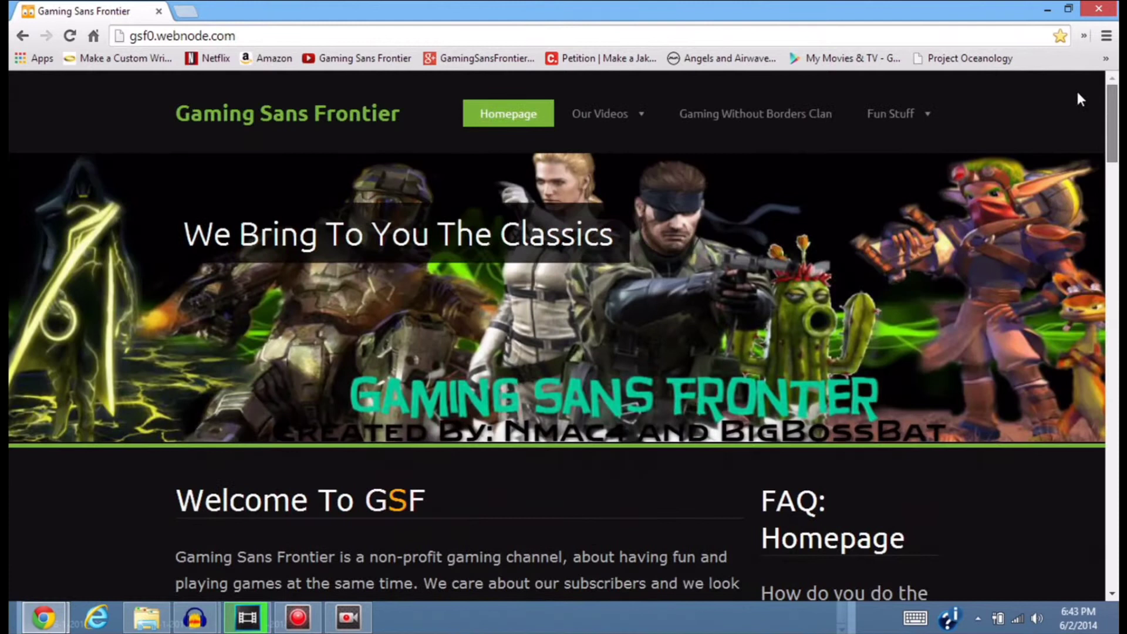
Step: Go to Our Videos and vote for Original in the intro poll, bringing its count to 3
{"action": "left_click", "coordinate": [609, 113]}
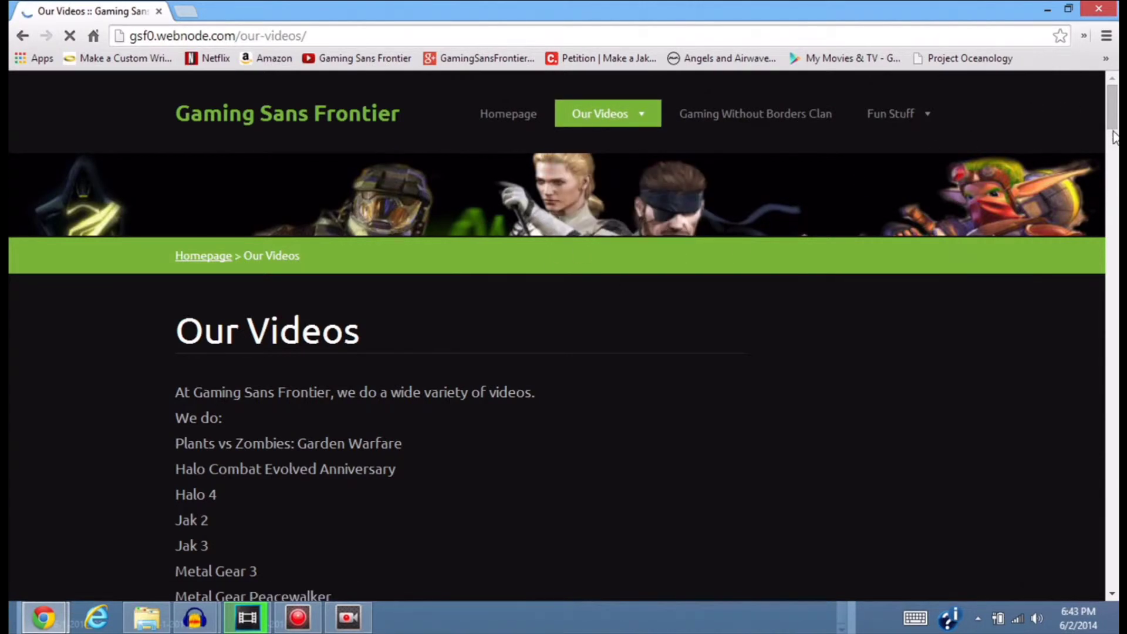
{"action": "mouse_move", "coordinate": [1114, 143]}
{"action": "left_mouse_down"}
{"action": "mouse_move", "coordinate": [1111, 481]}
{"action": "mouse_move", "coordinate": [1055, 478]}
{"action": "left_mouse_up"}
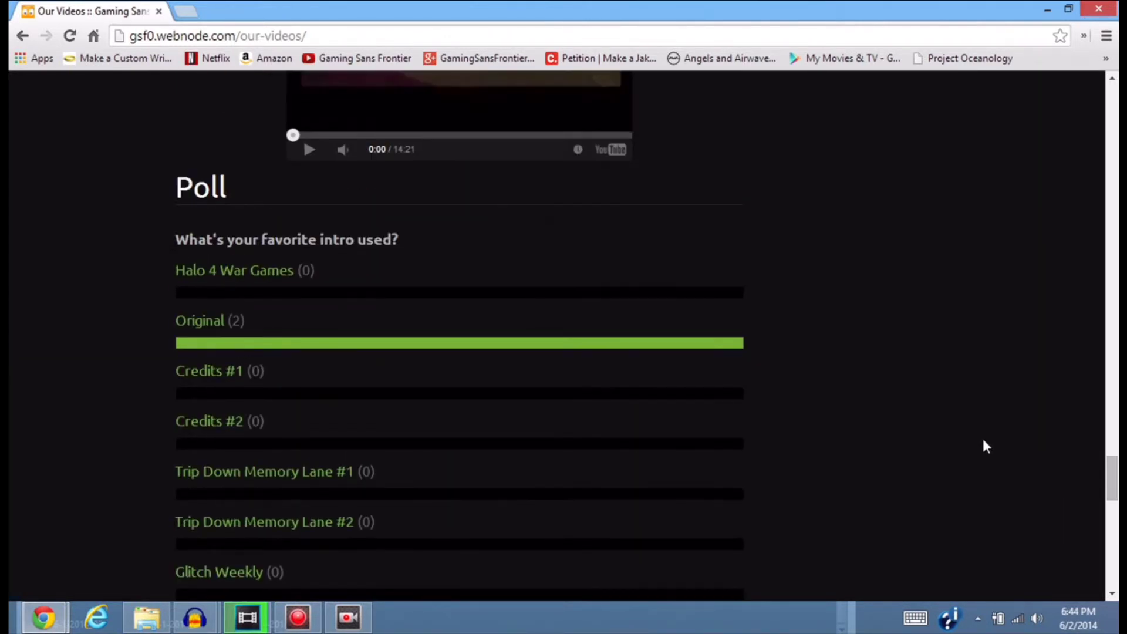
{"action": "left_click", "coordinate": [211, 326]}
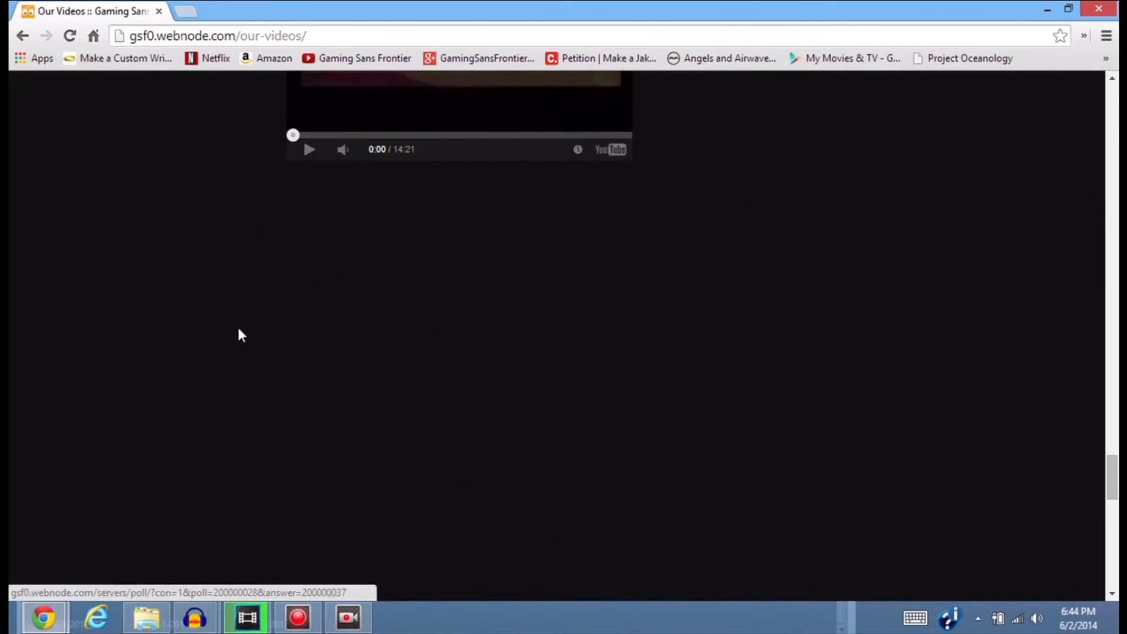
{"action": "left_click_drag", "start_coordinate": [1111, 483], "coordinate": [1112, 92]}
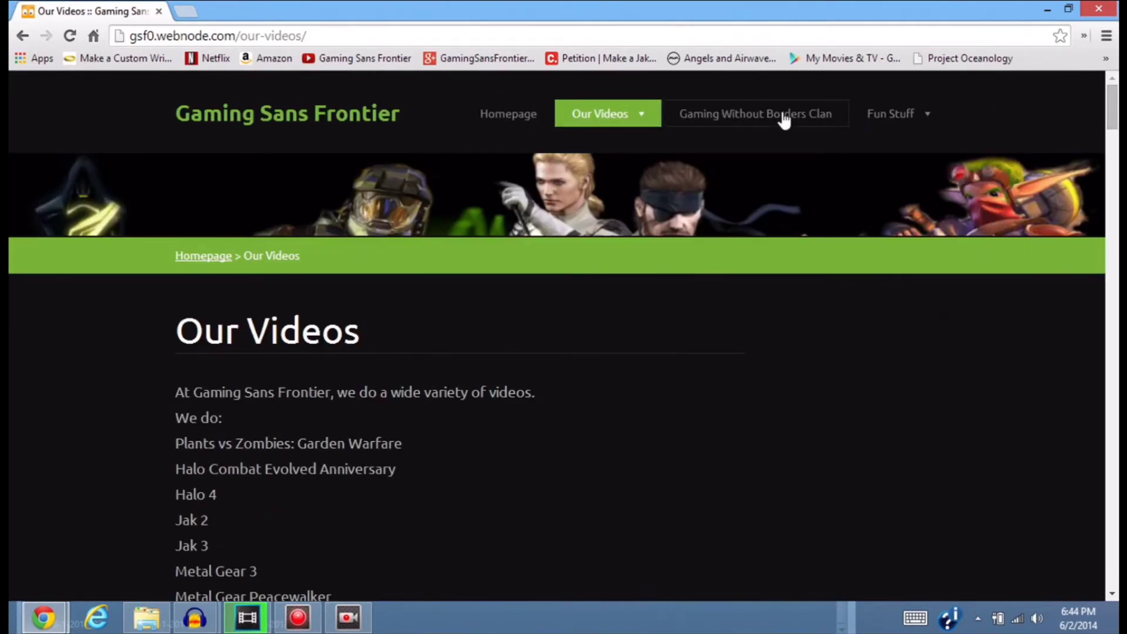
Step: Open the Gaming Without Borders Clan page, then select and deselect the 'Are you interested in joining?' heading
{"action": "left_click", "coordinate": [781, 114]}
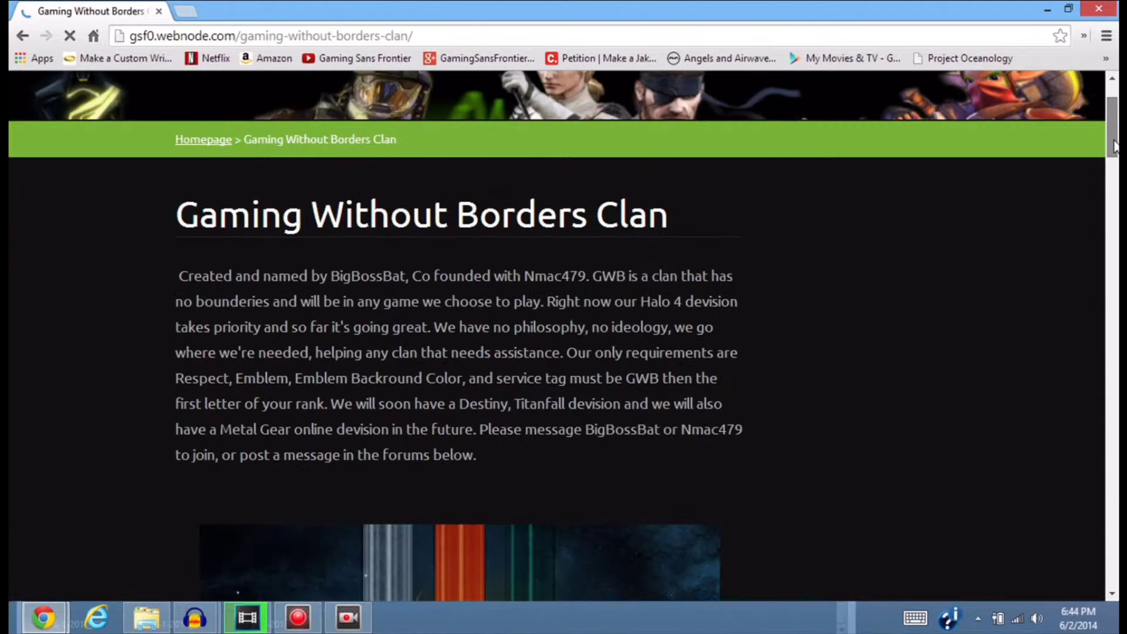
{"action": "mouse_move", "coordinate": [1115, 132]}
{"action": "left_mouse_down"}
{"action": "mouse_move", "coordinate": [1095, 376]}
{"action": "mouse_move", "coordinate": [1051, 513]}
{"action": "left_mouse_up"}
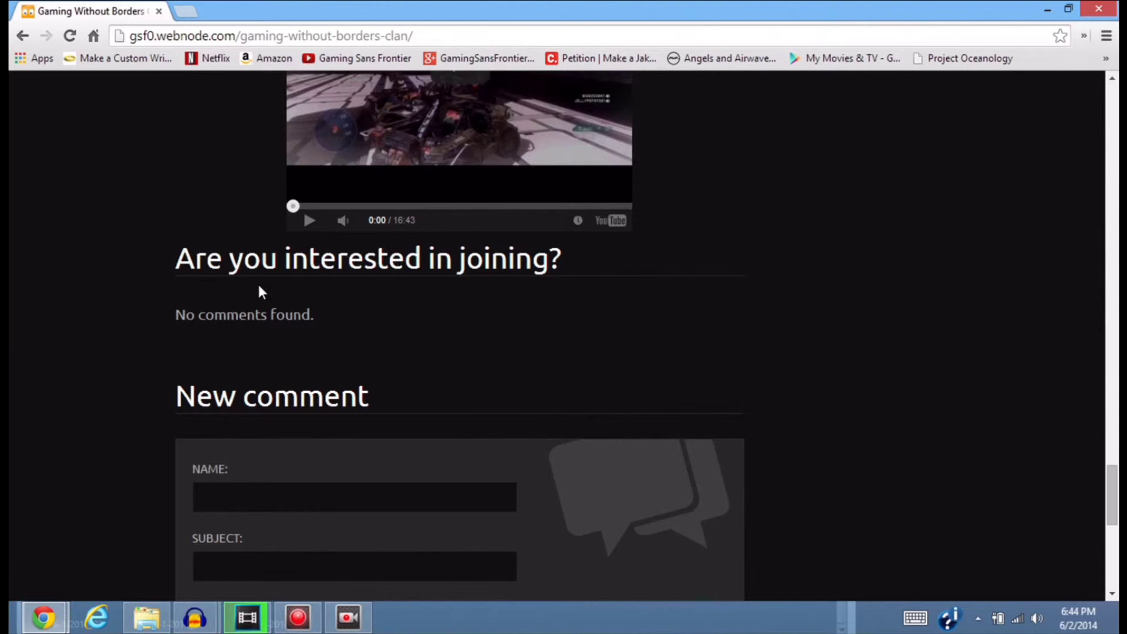
{"action": "left_click_drag", "start_coordinate": [175, 259], "coordinate": [586, 275]}
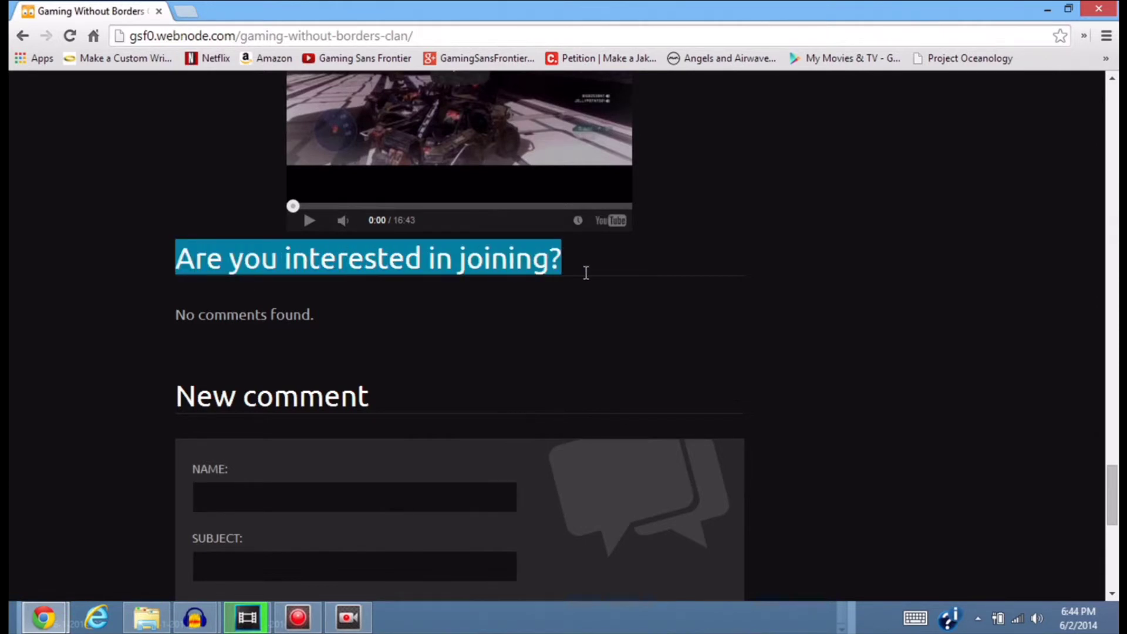
{"action": "left_click", "coordinate": [699, 302]}
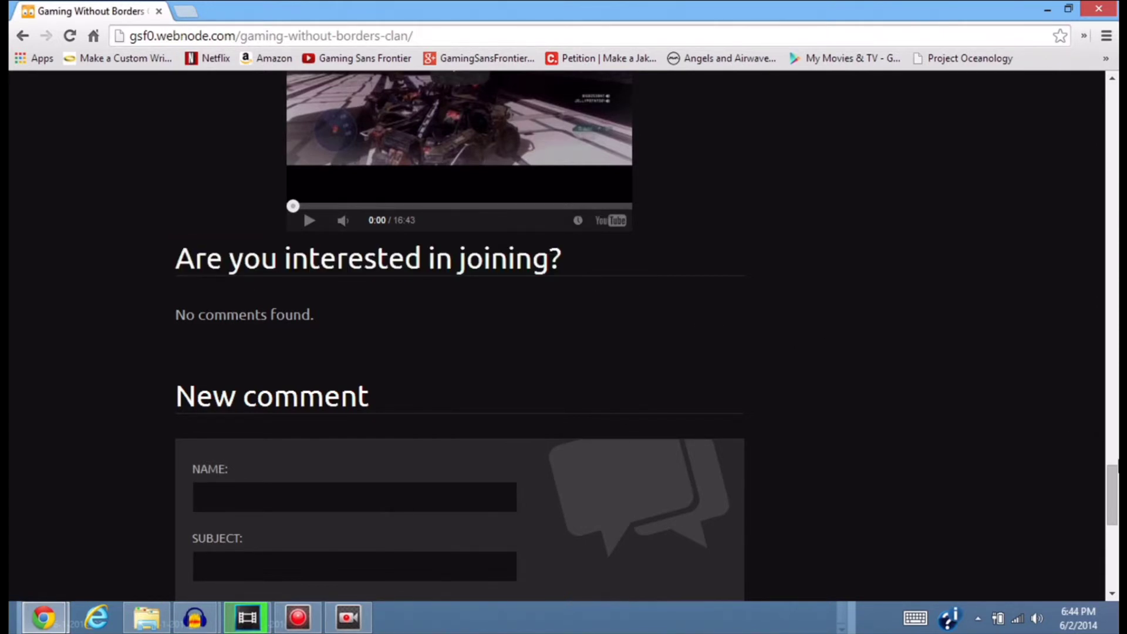
{"action": "left_click_drag", "start_coordinate": [1112, 493], "coordinate": [1111, 81]}
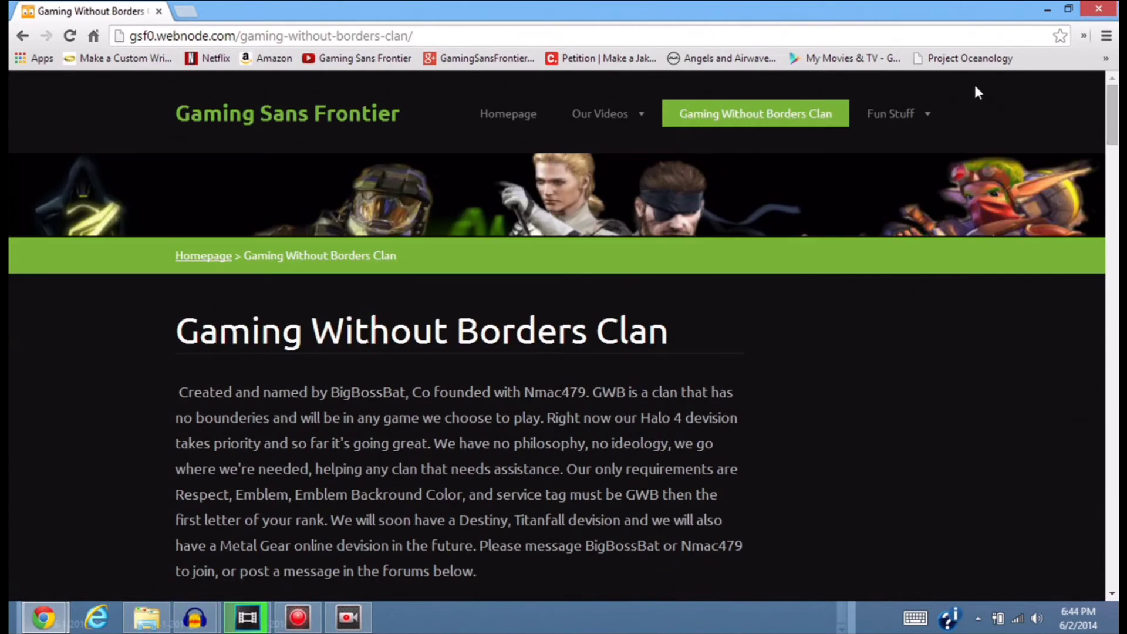